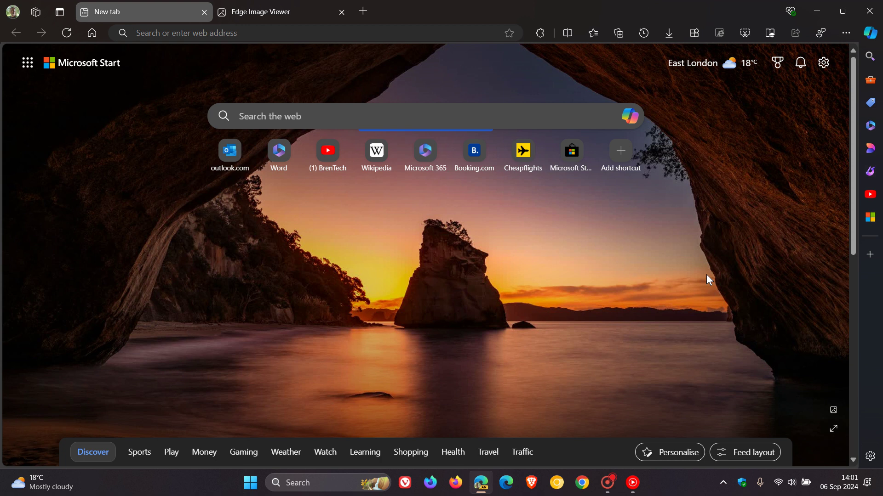
# After checking the extensions list, open edge://flags and filter the flags by 'perf'.
pyautogui.click(540, 35)
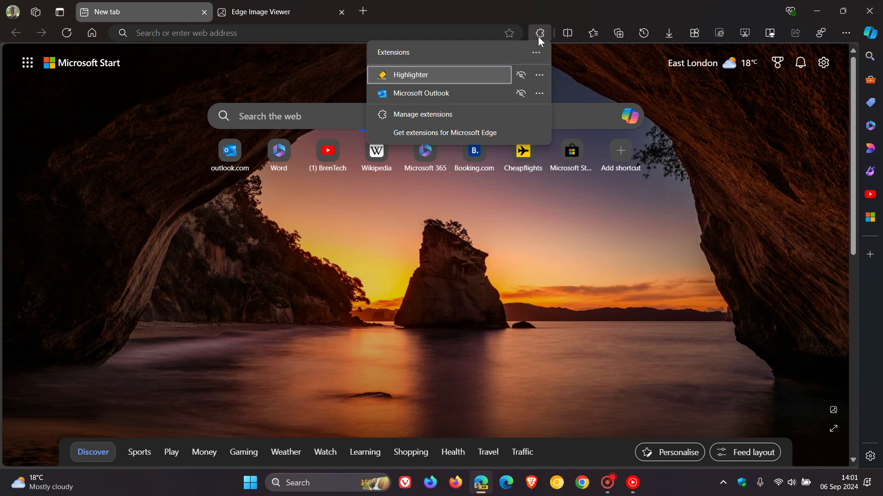
pyautogui.click(491, 235)
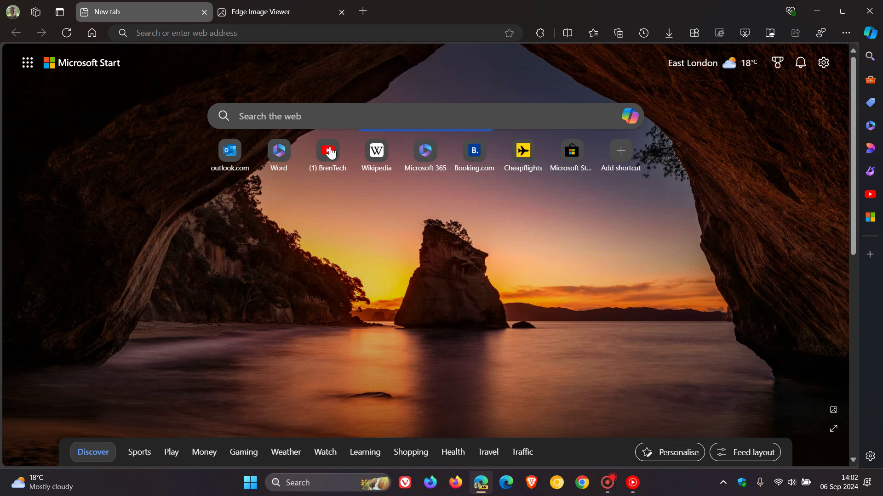
pyautogui.click(256, 29)
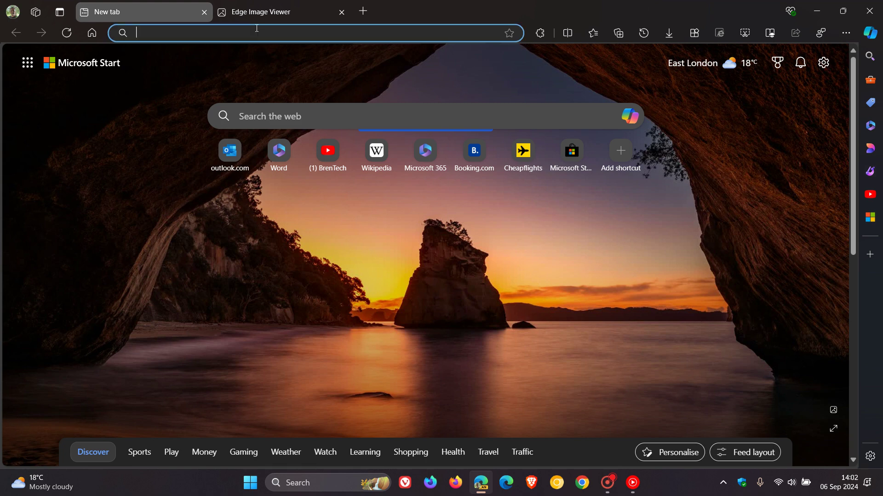
pyautogui.write('ef')
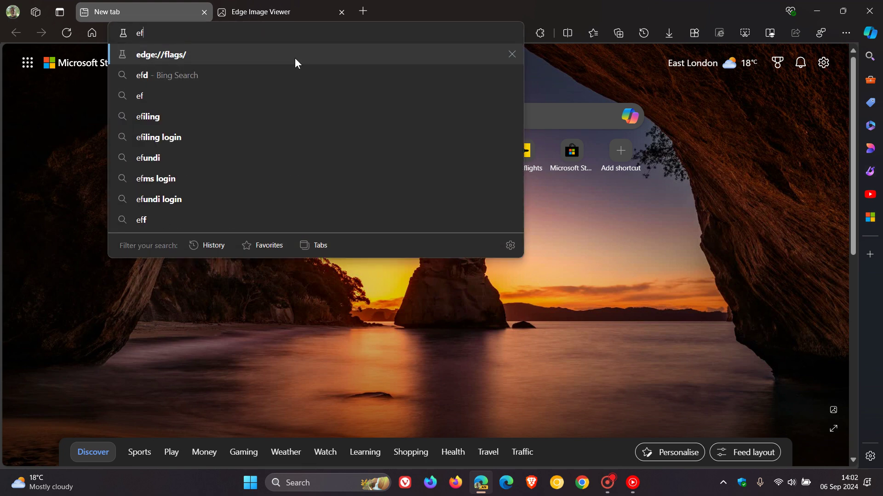
pyautogui.click(295, 59)
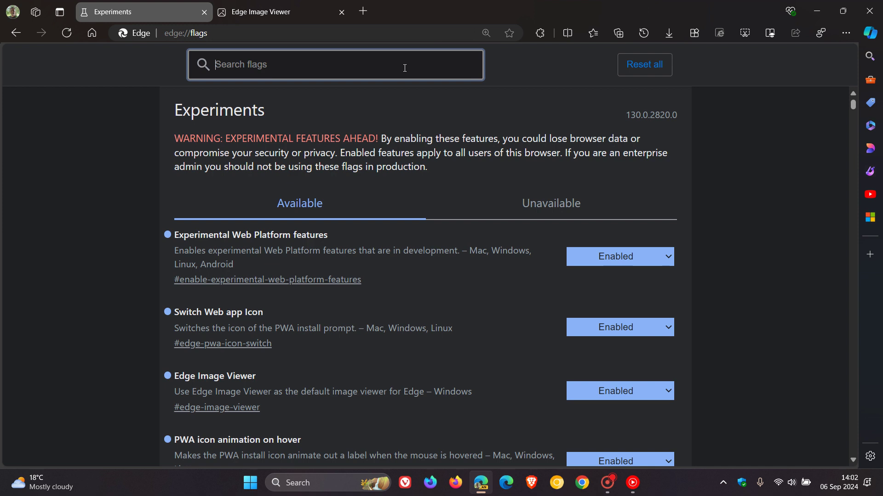
pyautogui.write('p')
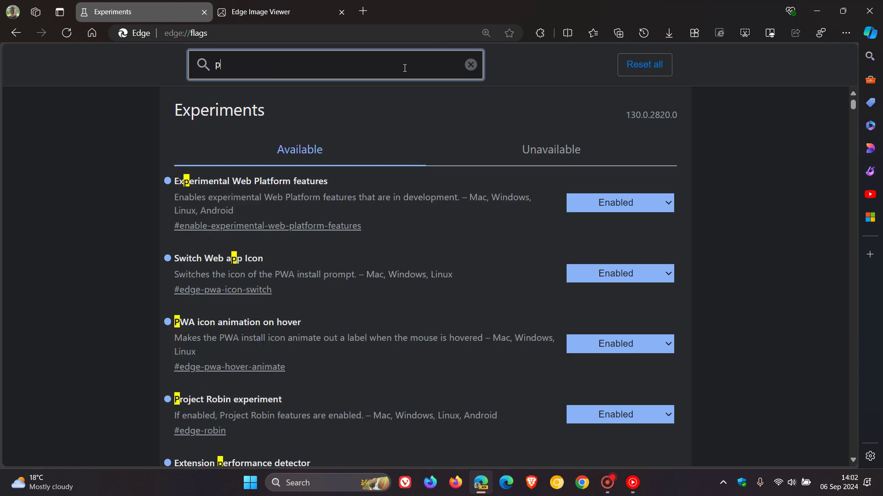
pyautogui.write('er')
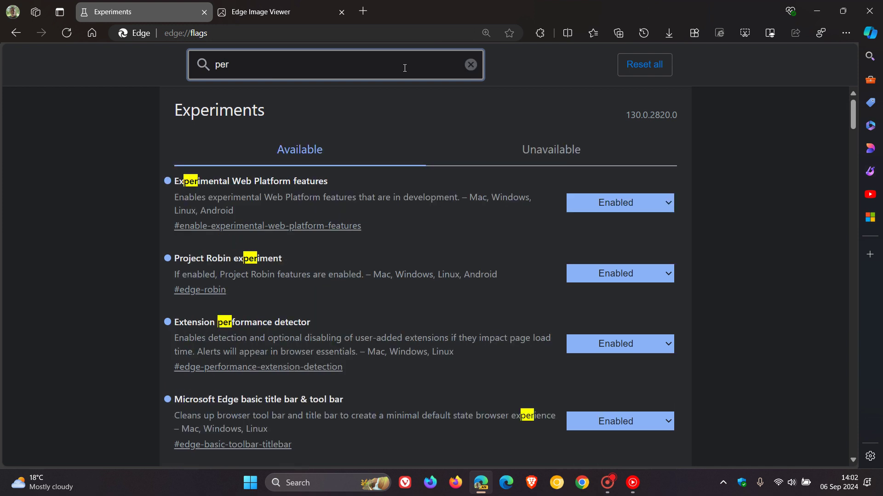
pyautogui.write('f')
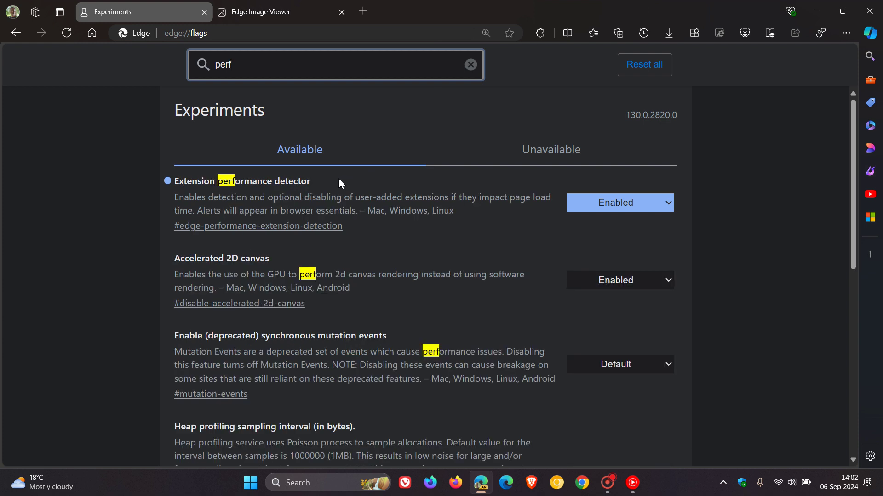
pyautogui.click(486, 211)
# Show the Browser essentials panel, then close it again.
pyautogui.click(790, 10)
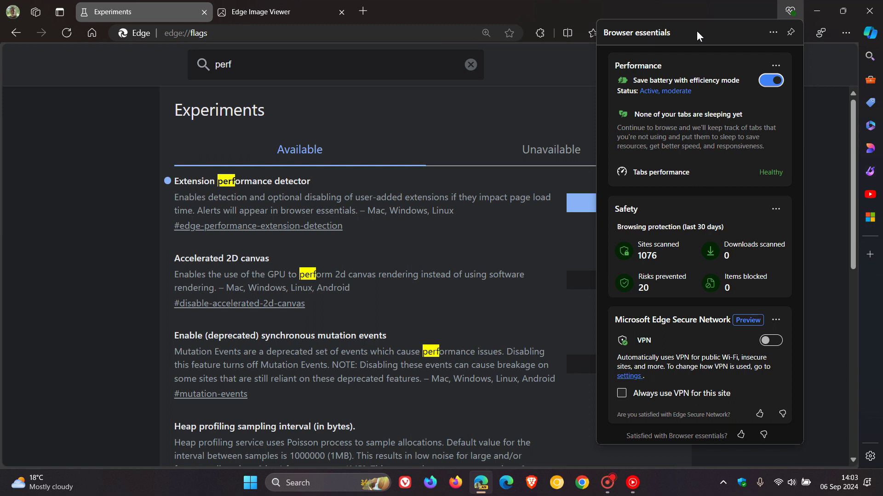
pyautogui.click(831, 105)
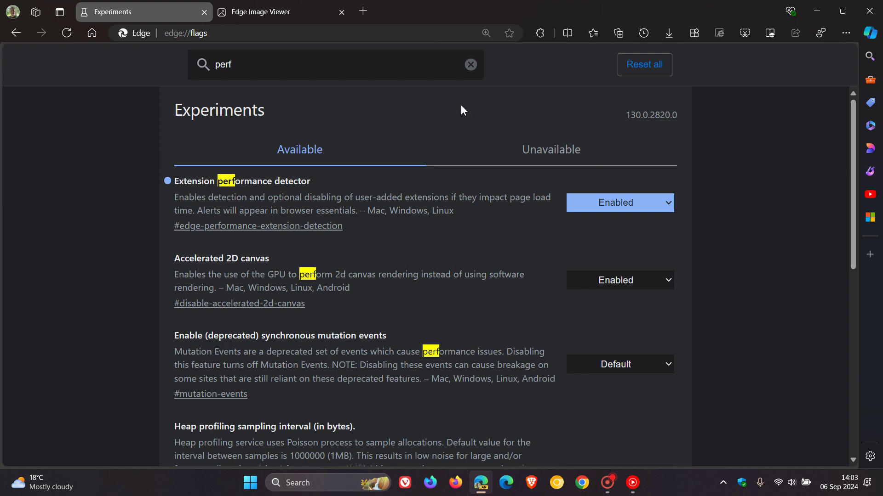
pyautogui.click(288, 10)
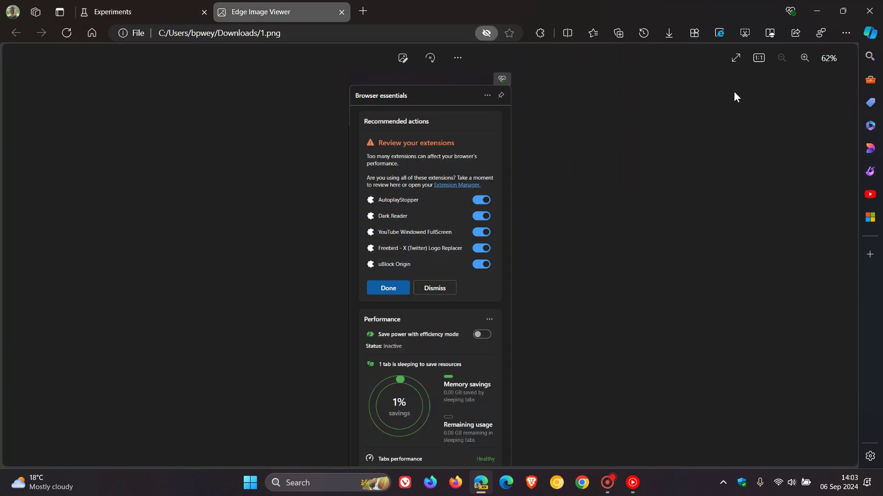
pyautogui.click(735, 58)
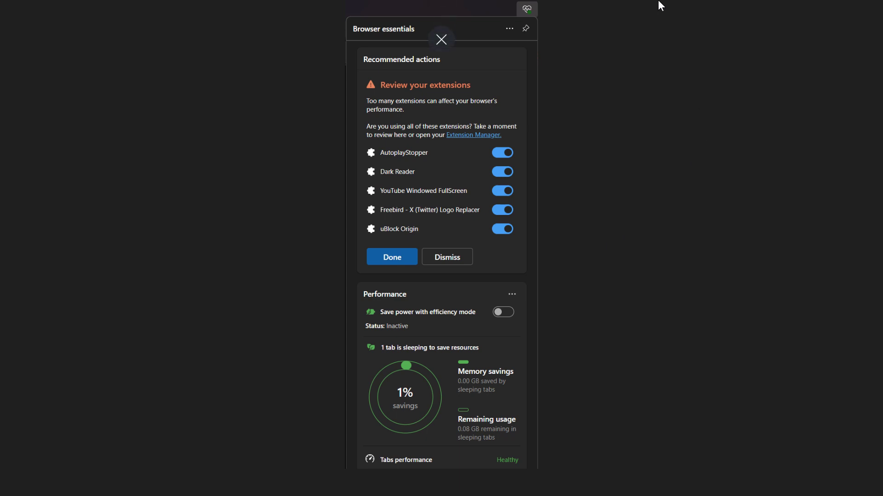
pyautogui.click(442, 37)
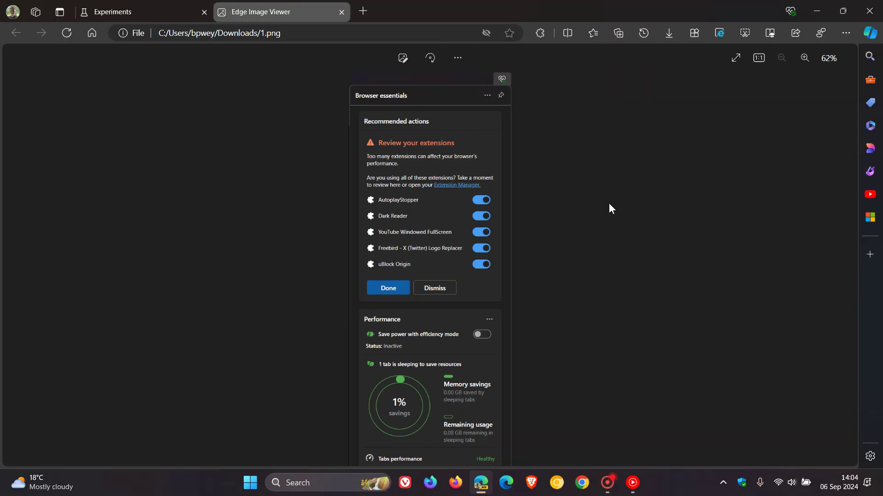
# Load the Microsoft Start home page in the Experiments tab, then open and close Browser essentials.
pyautogui.click(151, 15)
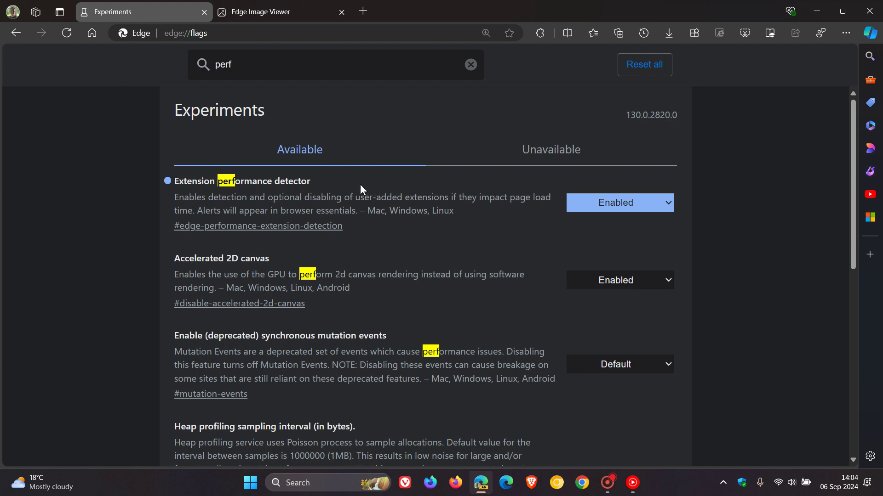
pyautogui.click(90, 33)
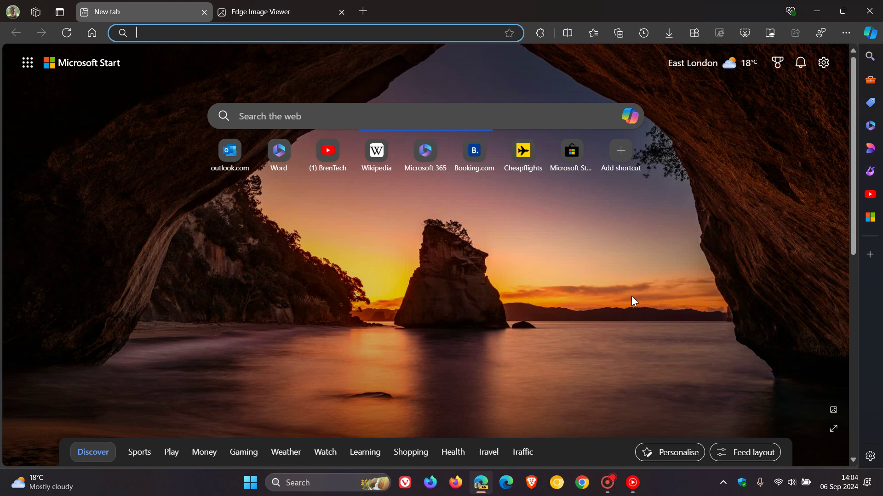
pyautogui.click(791, 11)
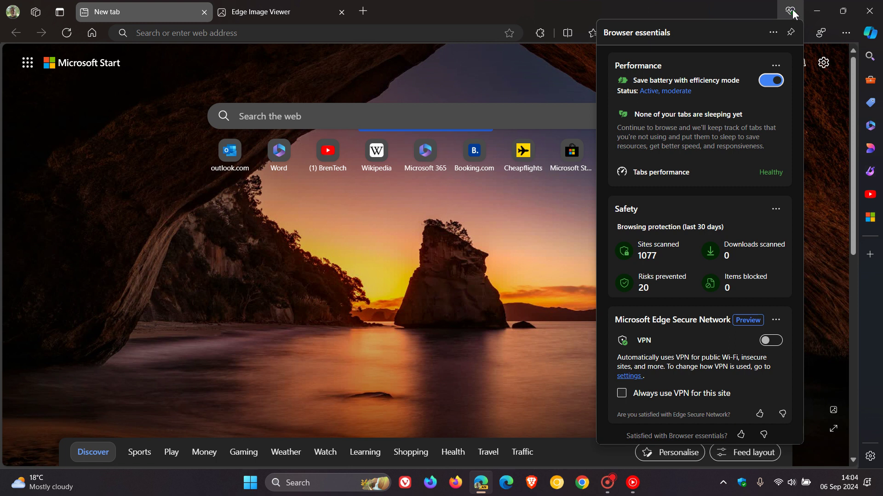
pyautogui.click(477, 249)
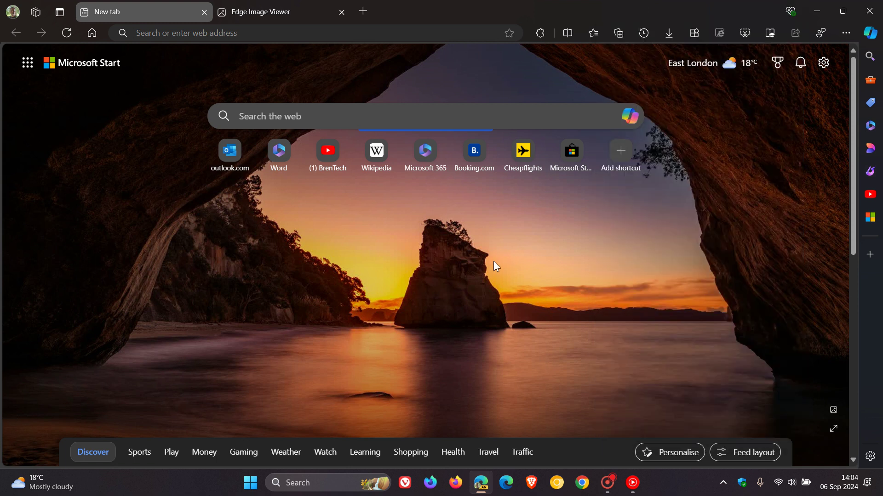